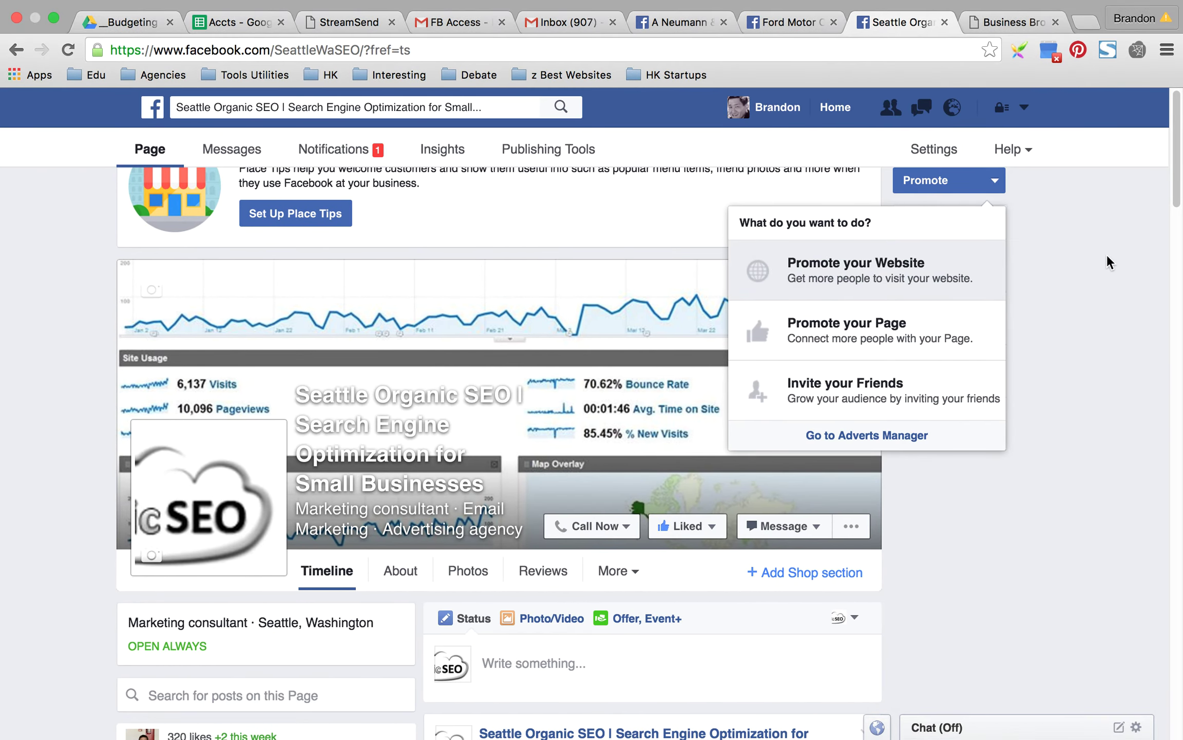
# Toggle the Seattle Organic SEO page's promotion options, then visit the personal profile
pyautogui.click(1089, 253)
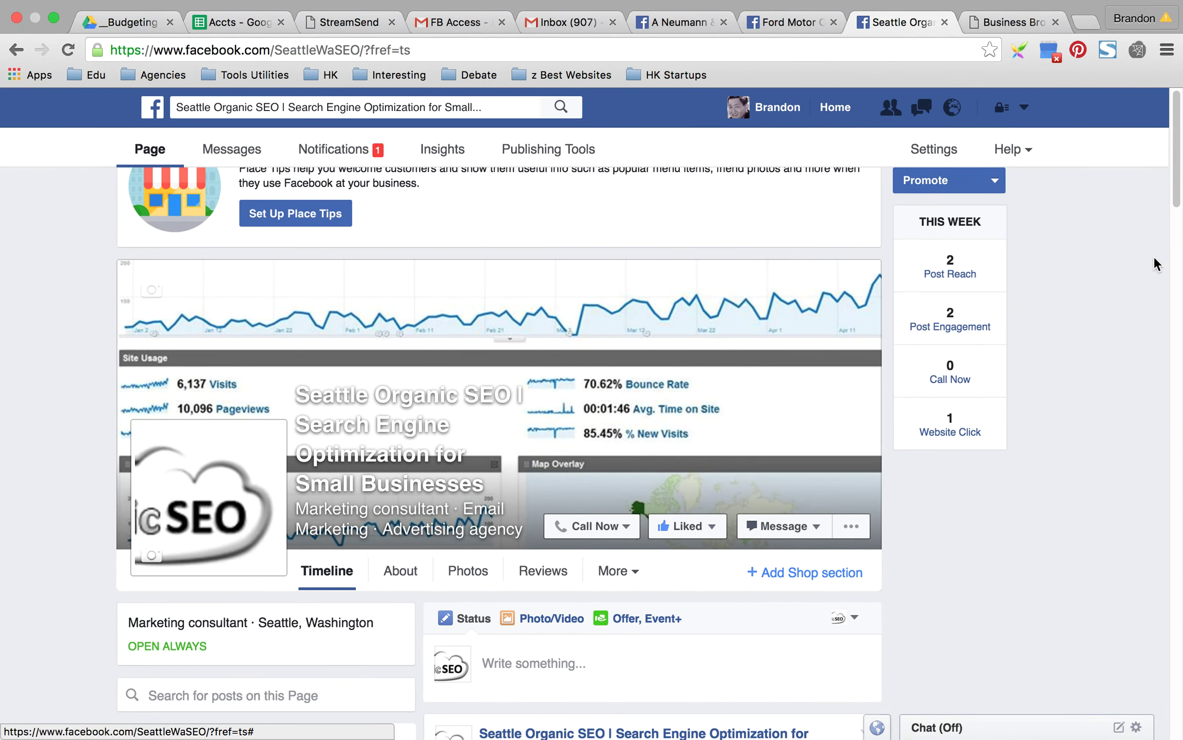
pyautogui.click(995, 184)
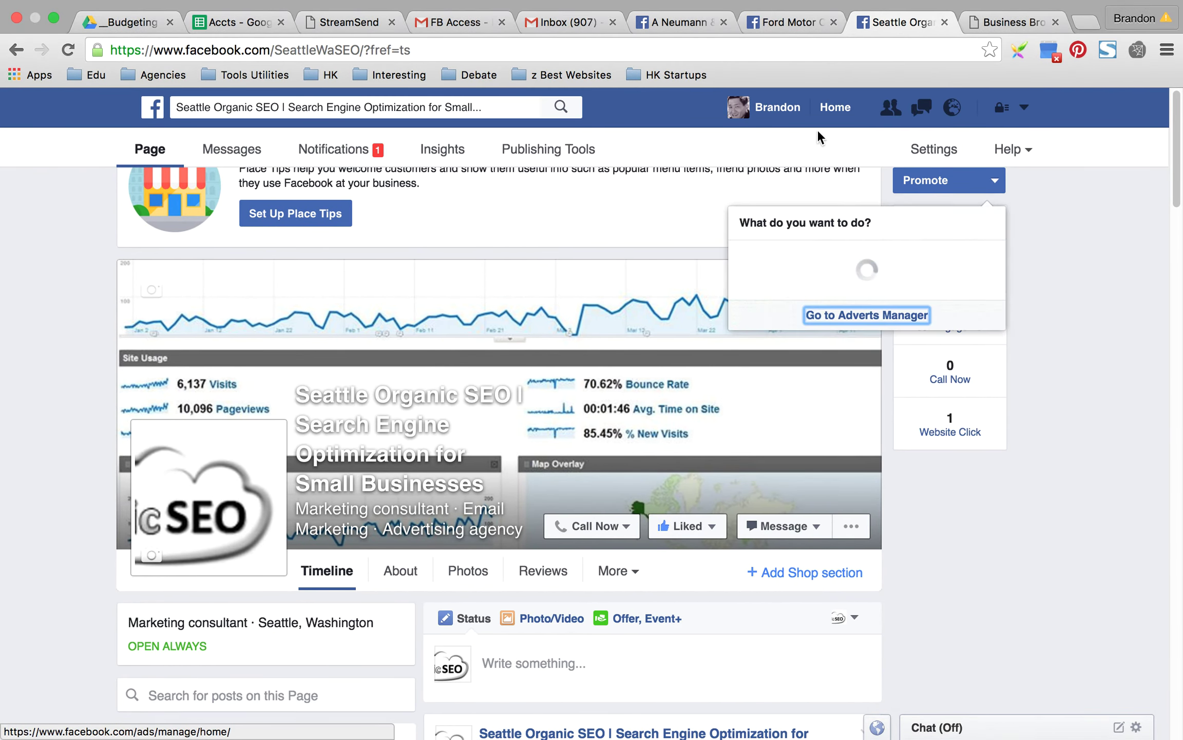
pyautogui.click(778, 107)
pyautogui.click(19, 50)
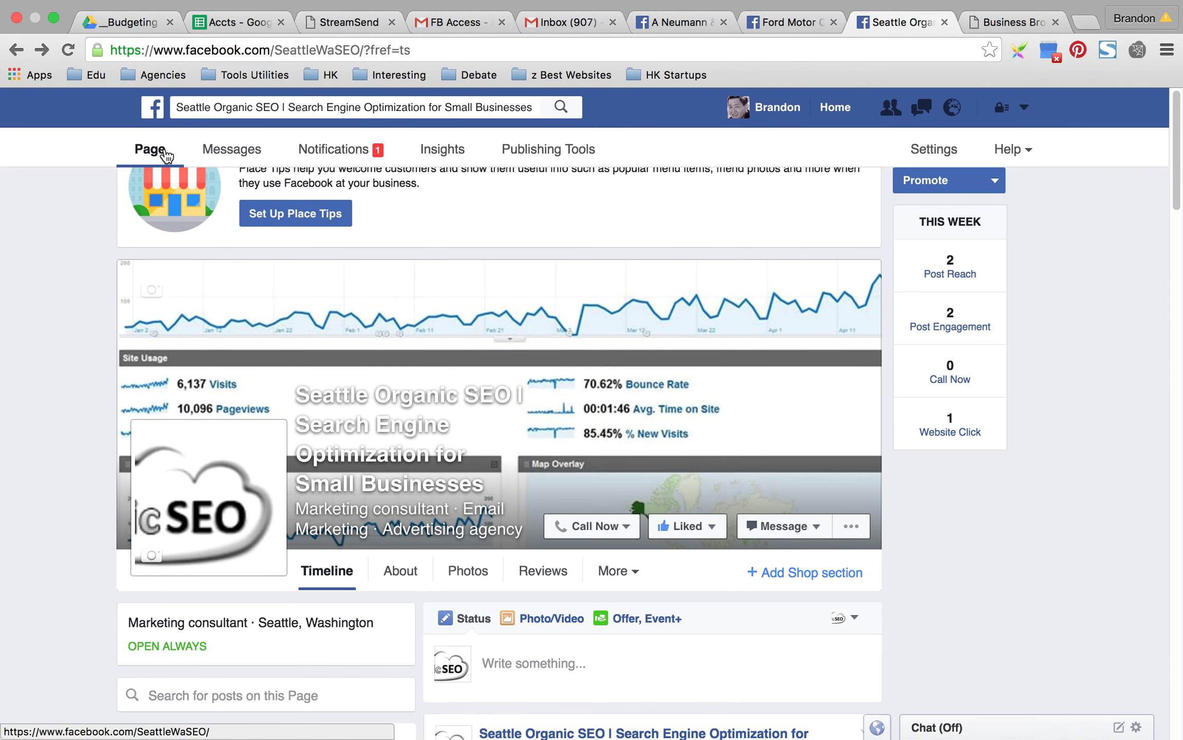
# View the Seattle Organic SEO Insights overview, then return to the page timeline
pyautogui.click(448, 149)
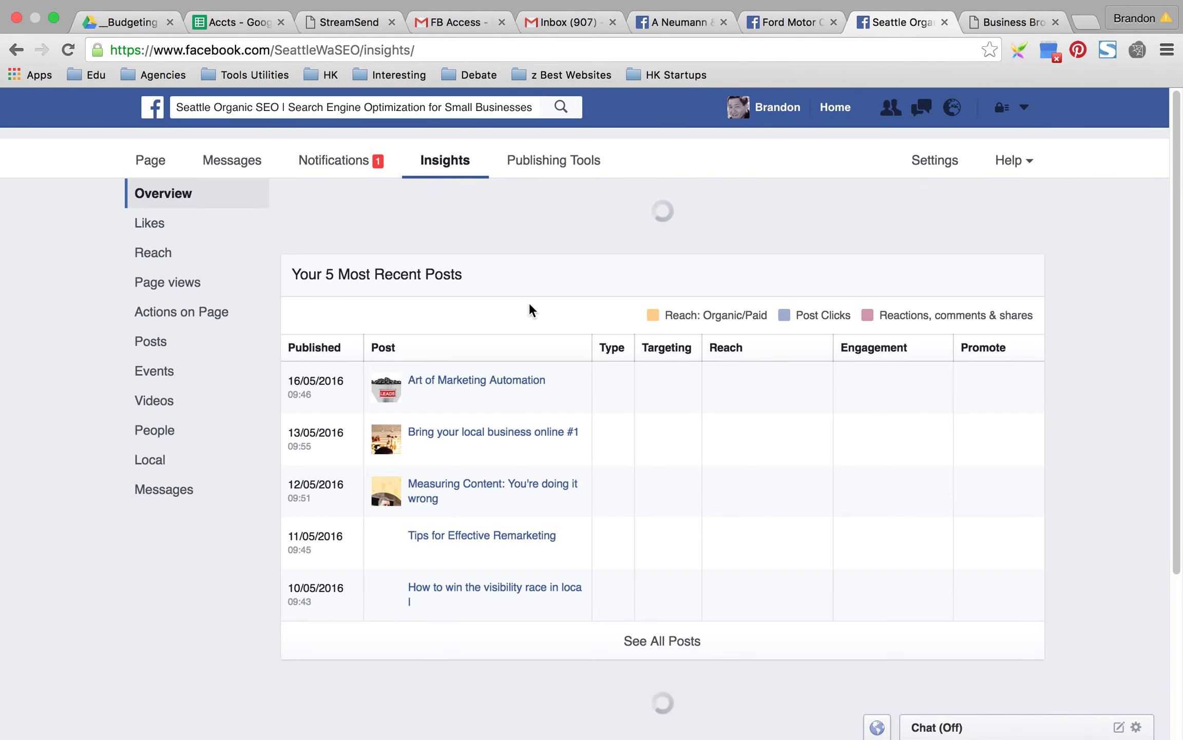
pyautogui.click(18, 51)
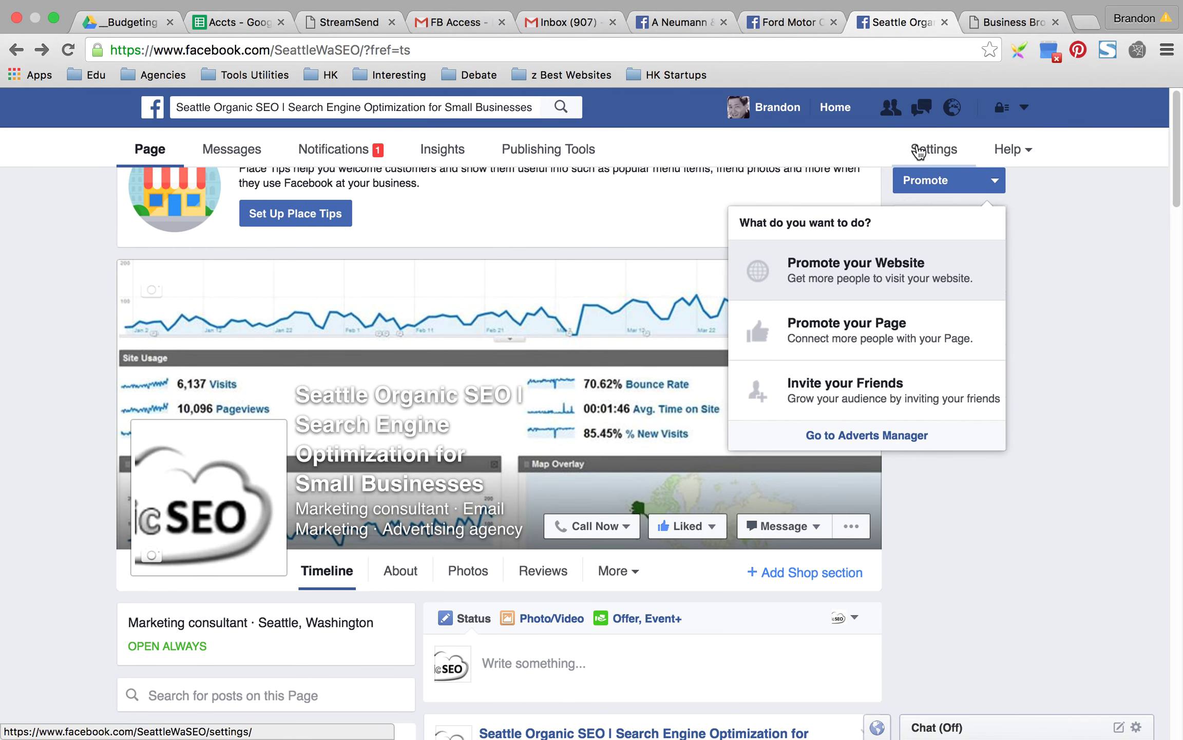
pyautogui.click(794, 22)
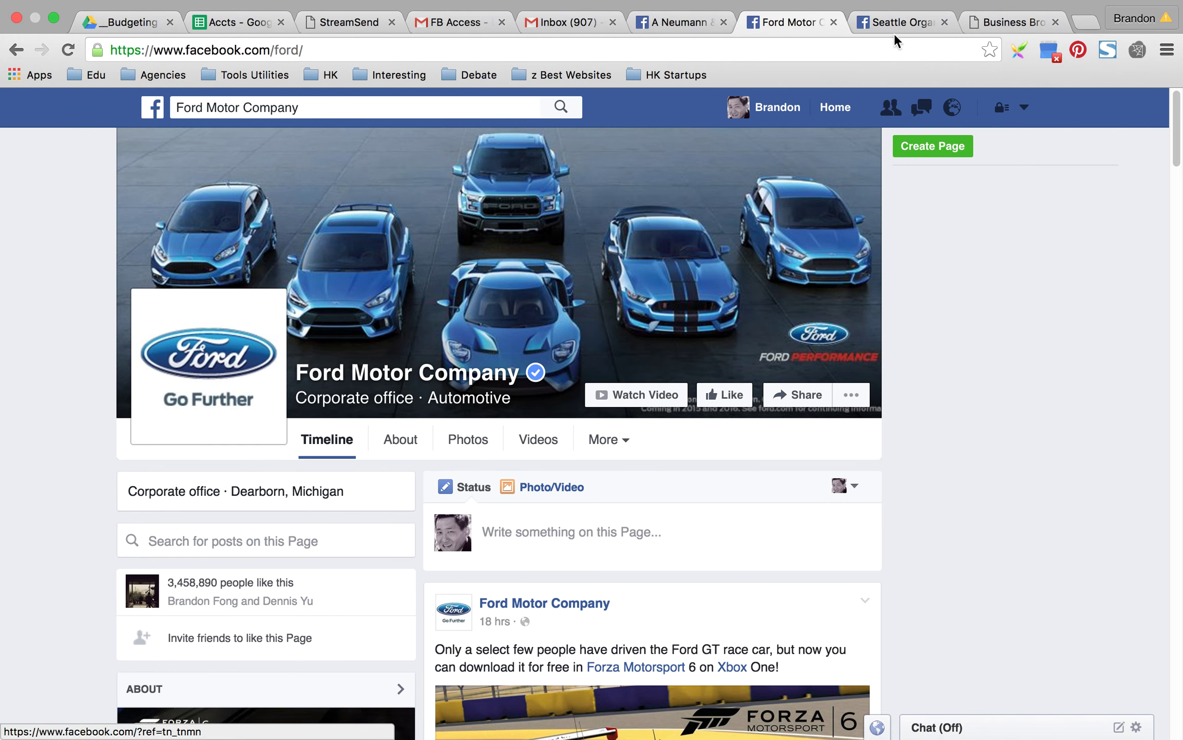
pyautogui.click(878, 21)
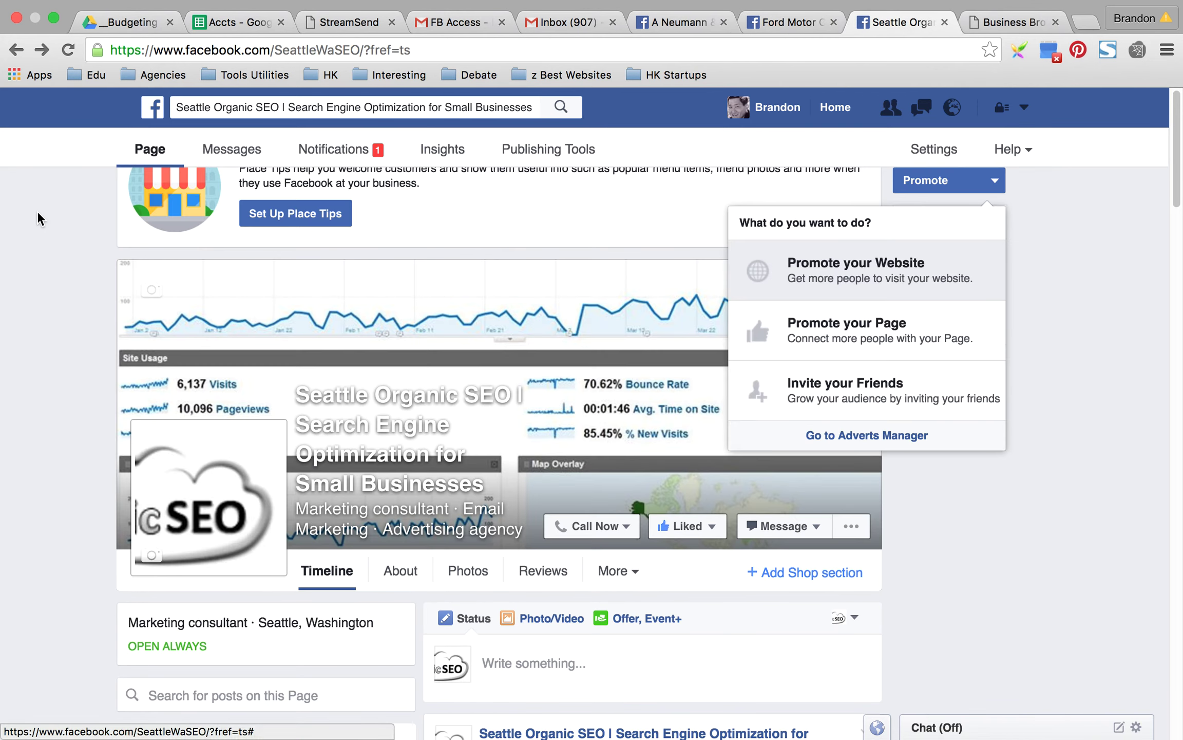
pyautogui.click(776, 22)
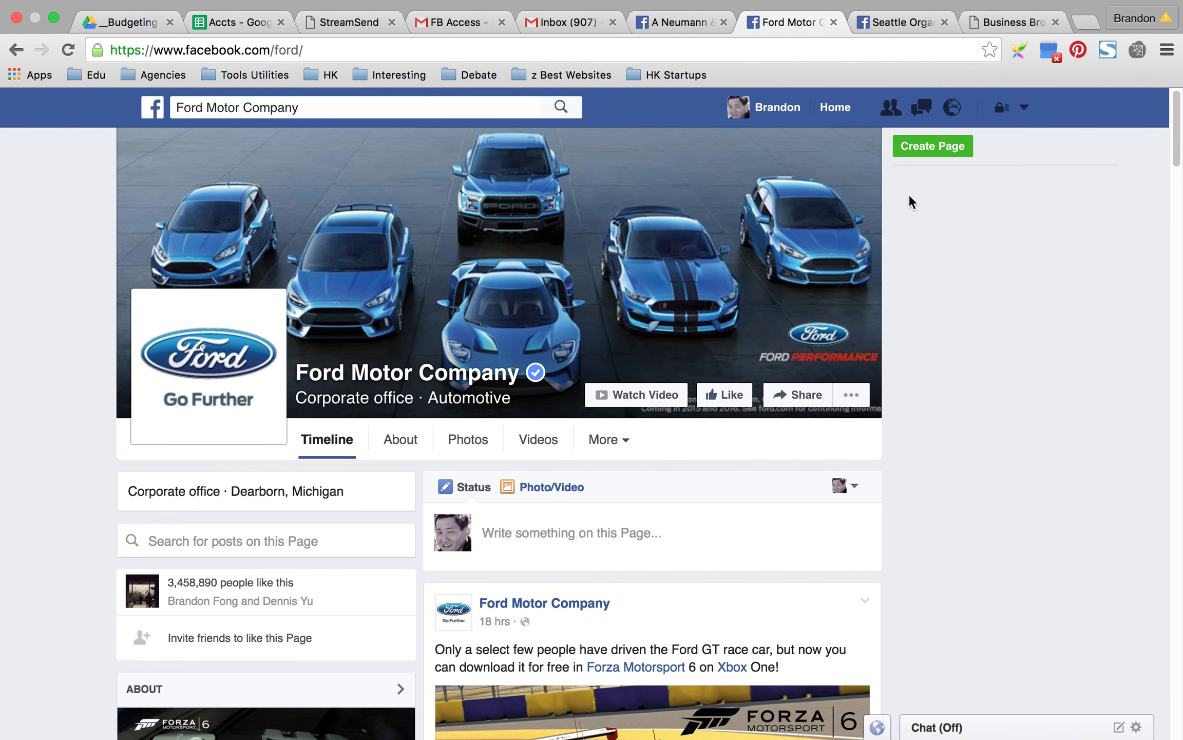
# Switch to the A Neumann & Associates, LLC page's browser tab
pyautogui.click(675, 21)
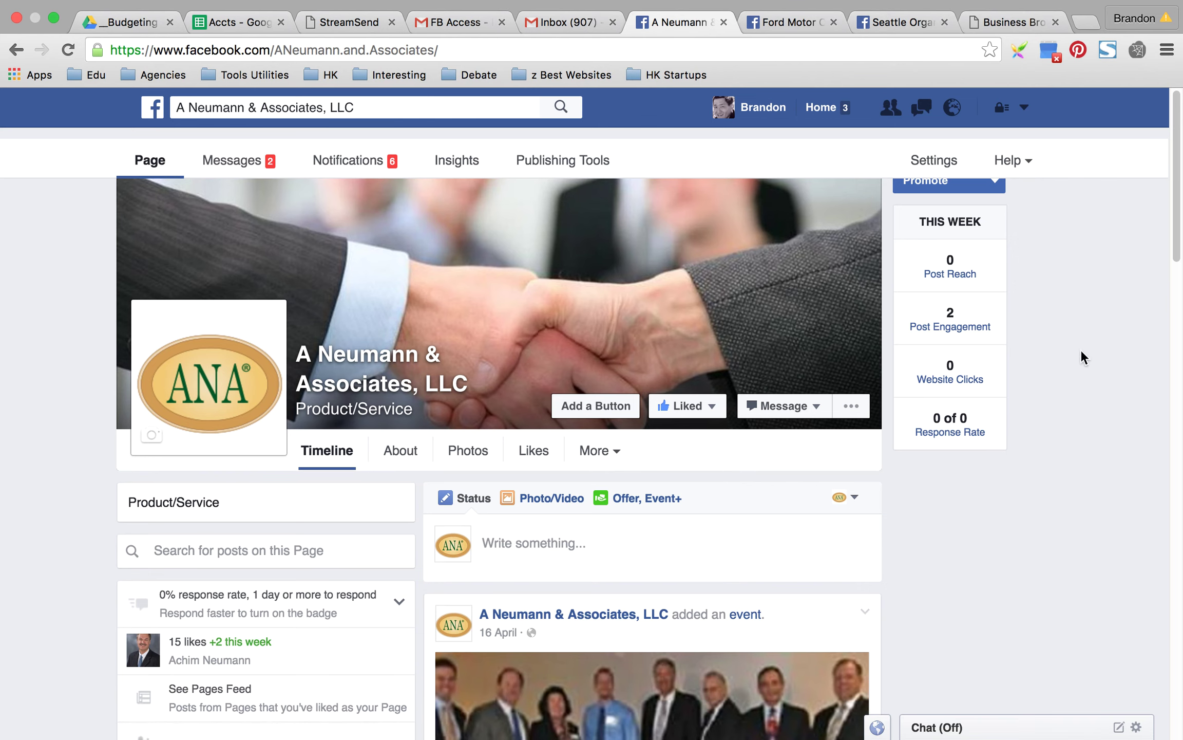
pyautogui.click(934, 161)
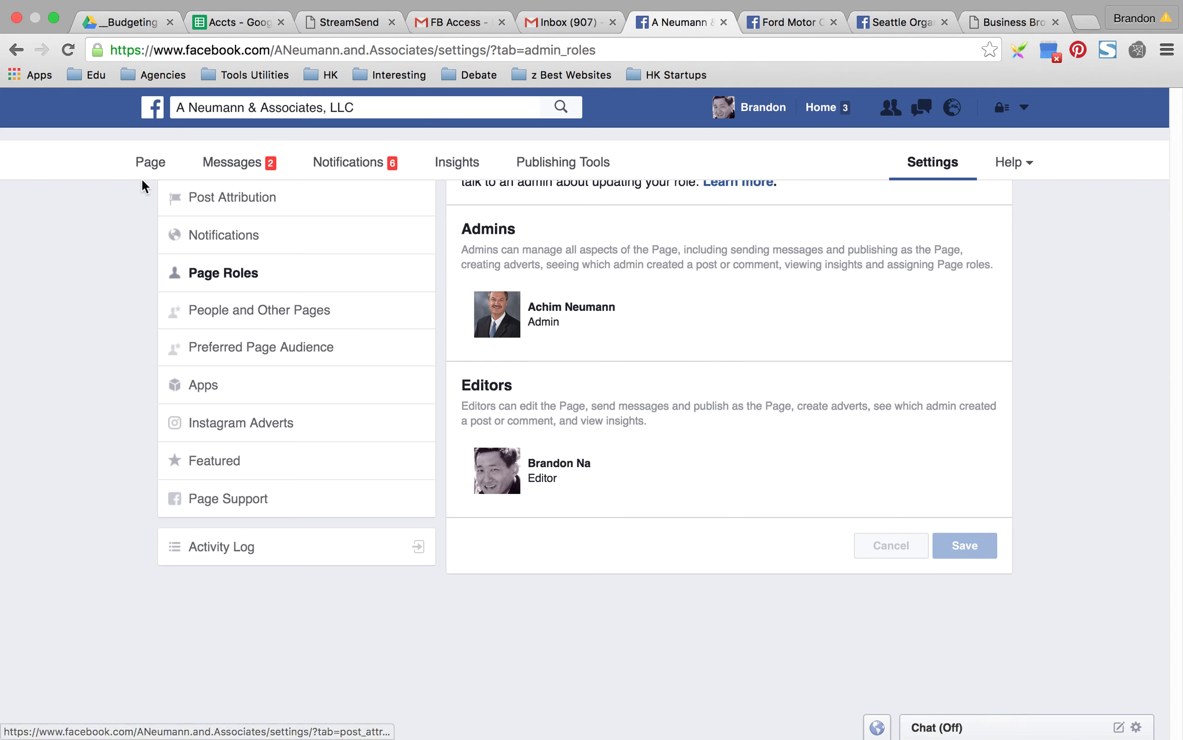
# Return to A Neumann's timeline, toggle its promotion options, then switch to Seattle Organic SEO
pyautogui.click(147, 165)
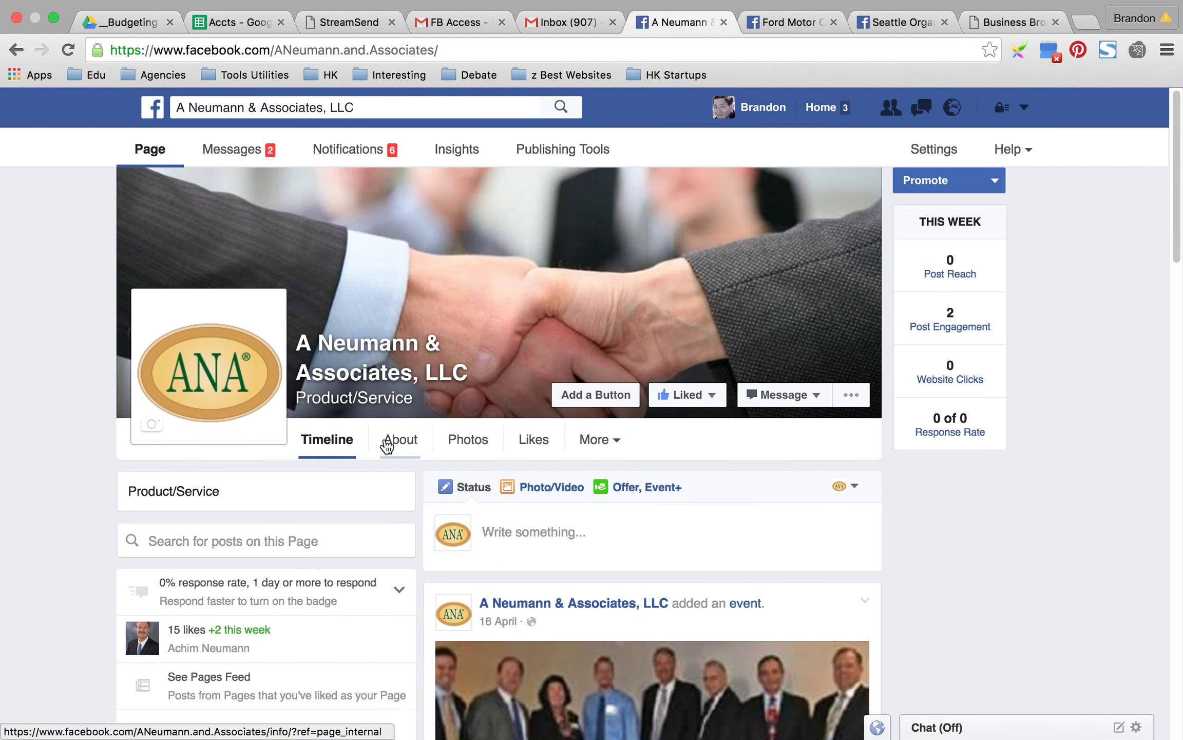
pyautogui.click(994, 181)
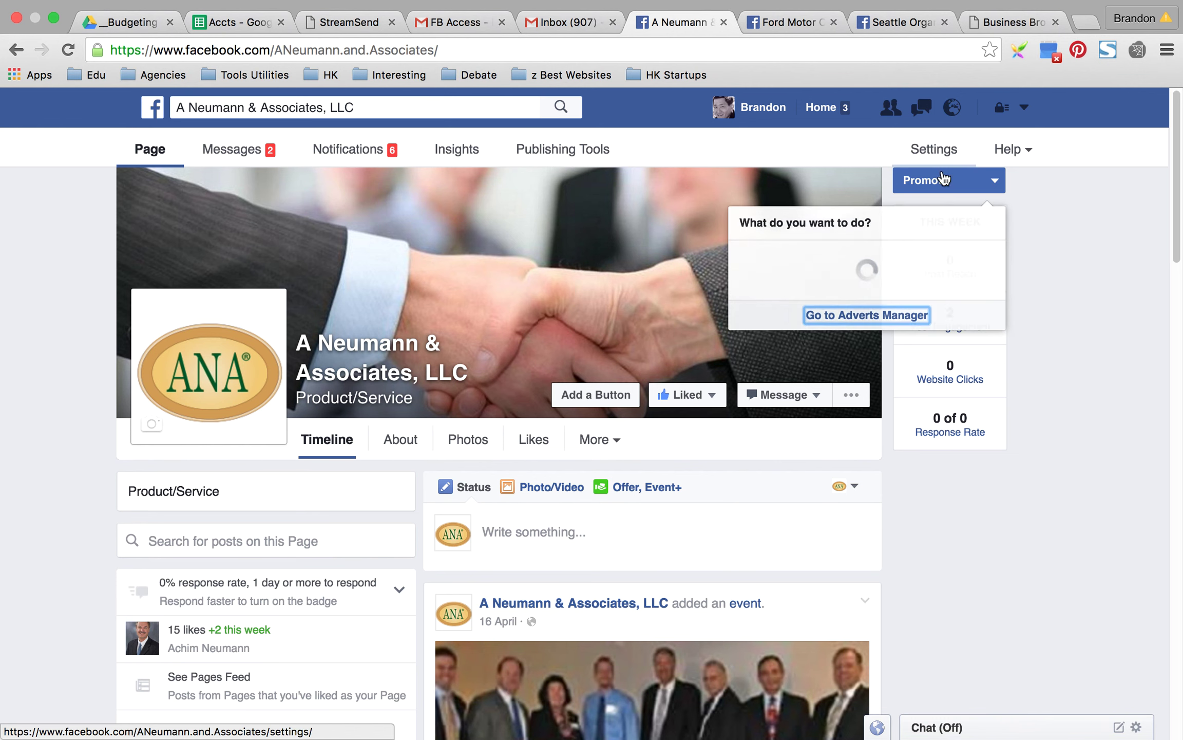
pyautogui.click(1087, 331)
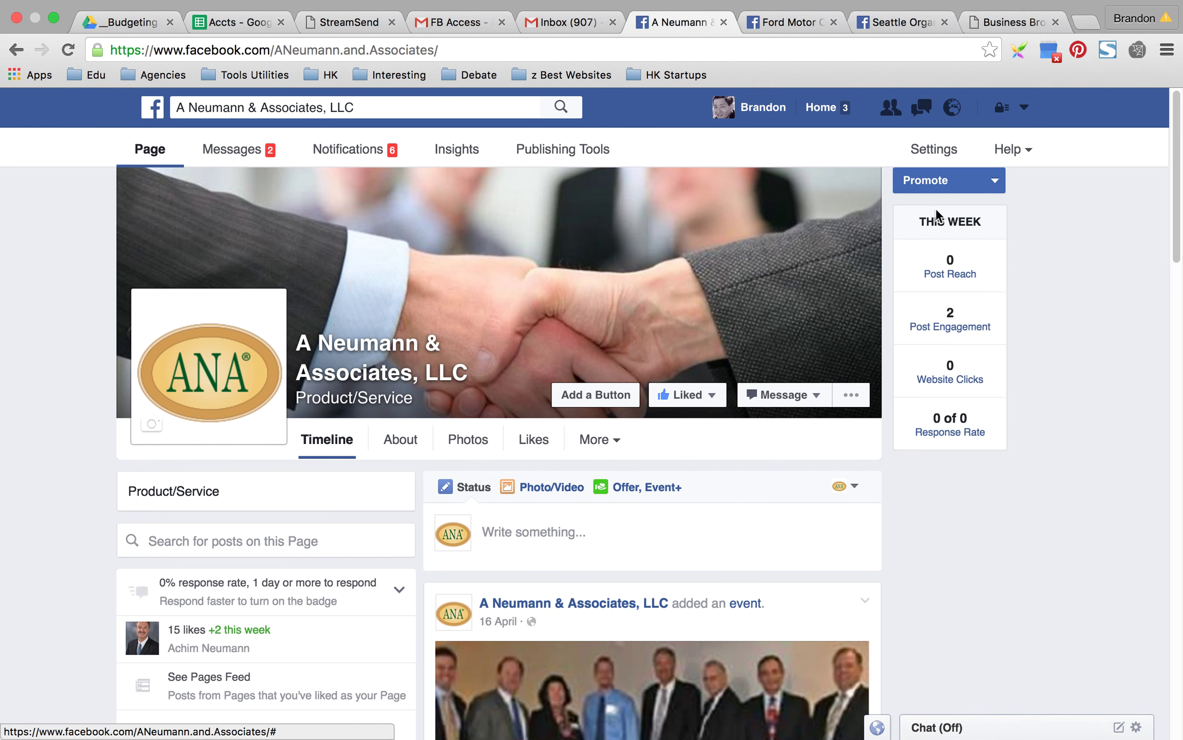
pyautogui.click(944, 179)
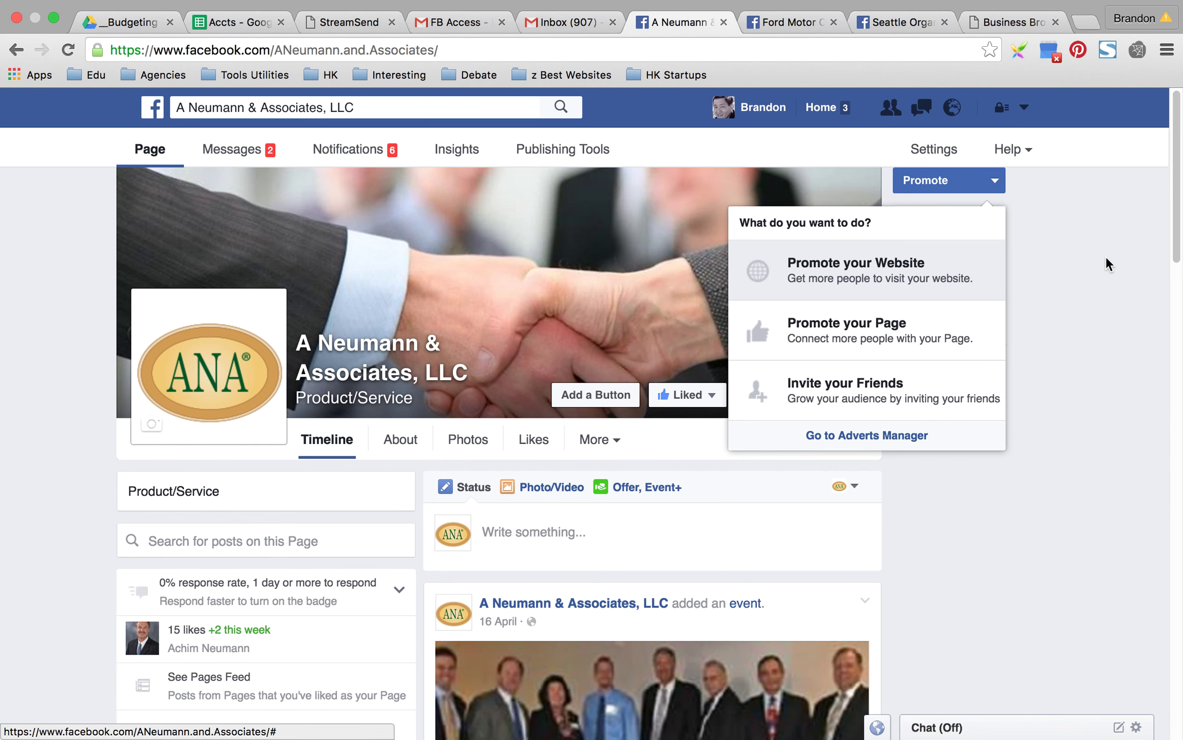
pyautogui.click(889, 20)
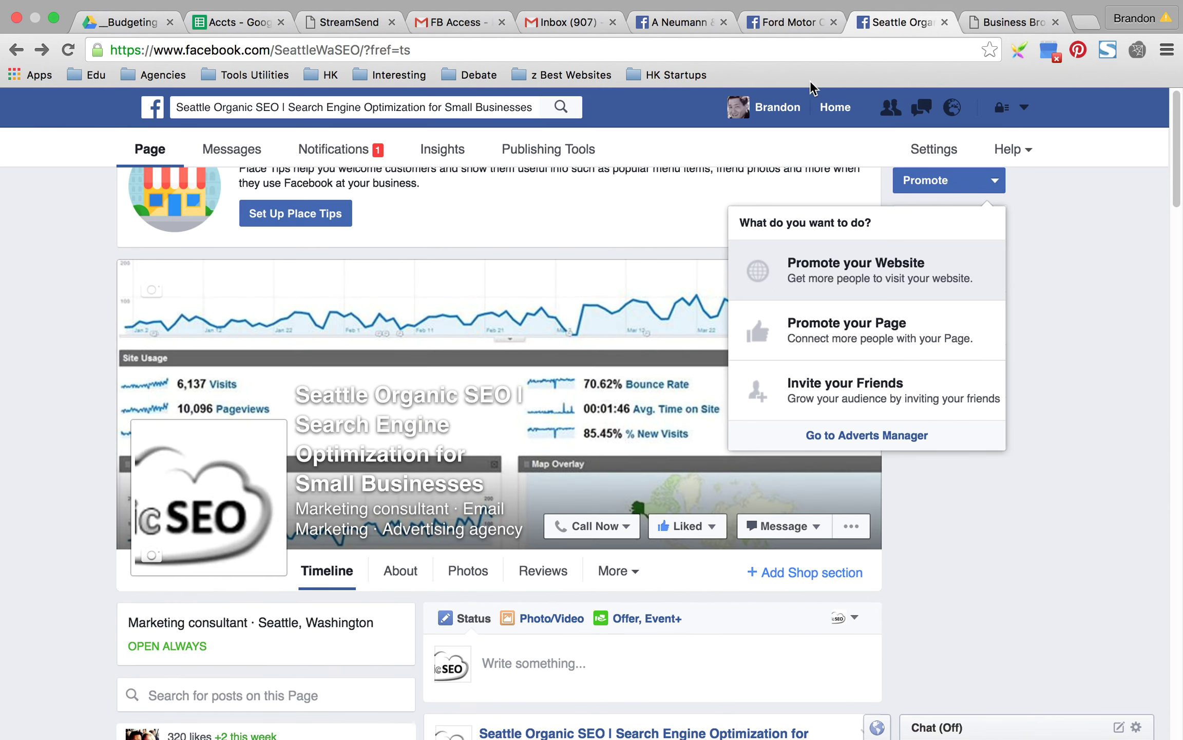
# Compare against the personal profile, then switch back to the A Neumann & Associates page
pyautogui.click(778, 111)
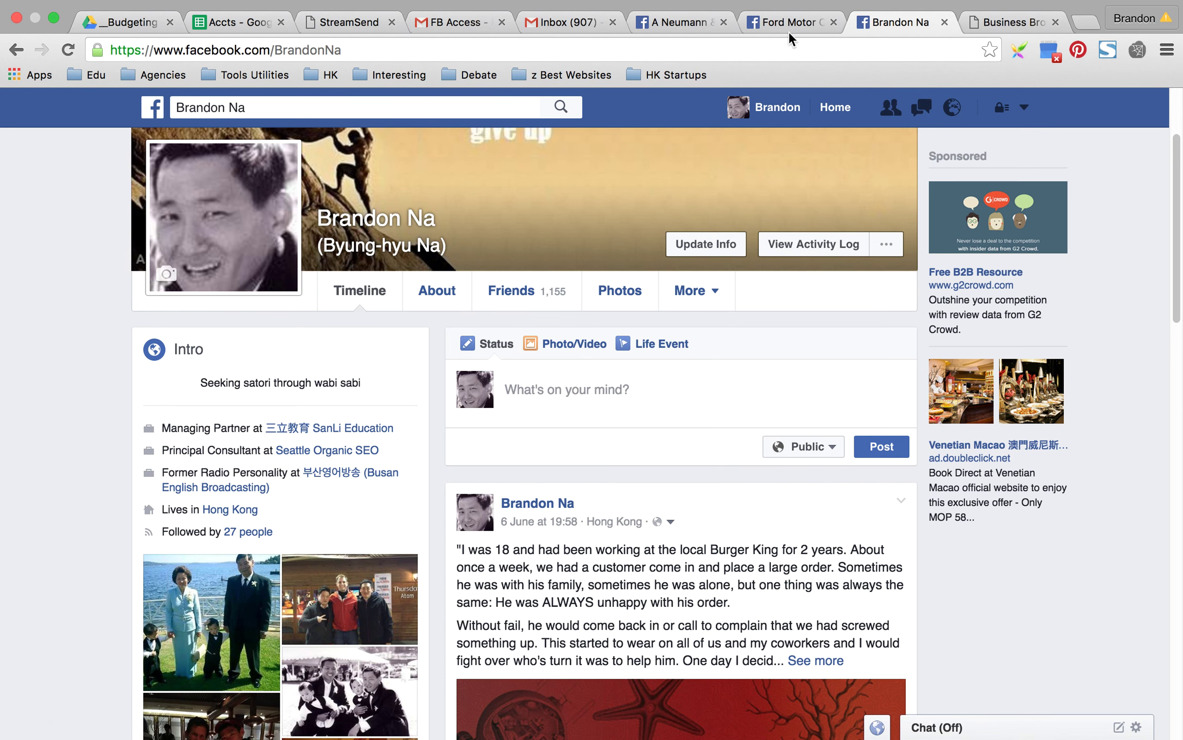
pyautogui.click(662, 21)
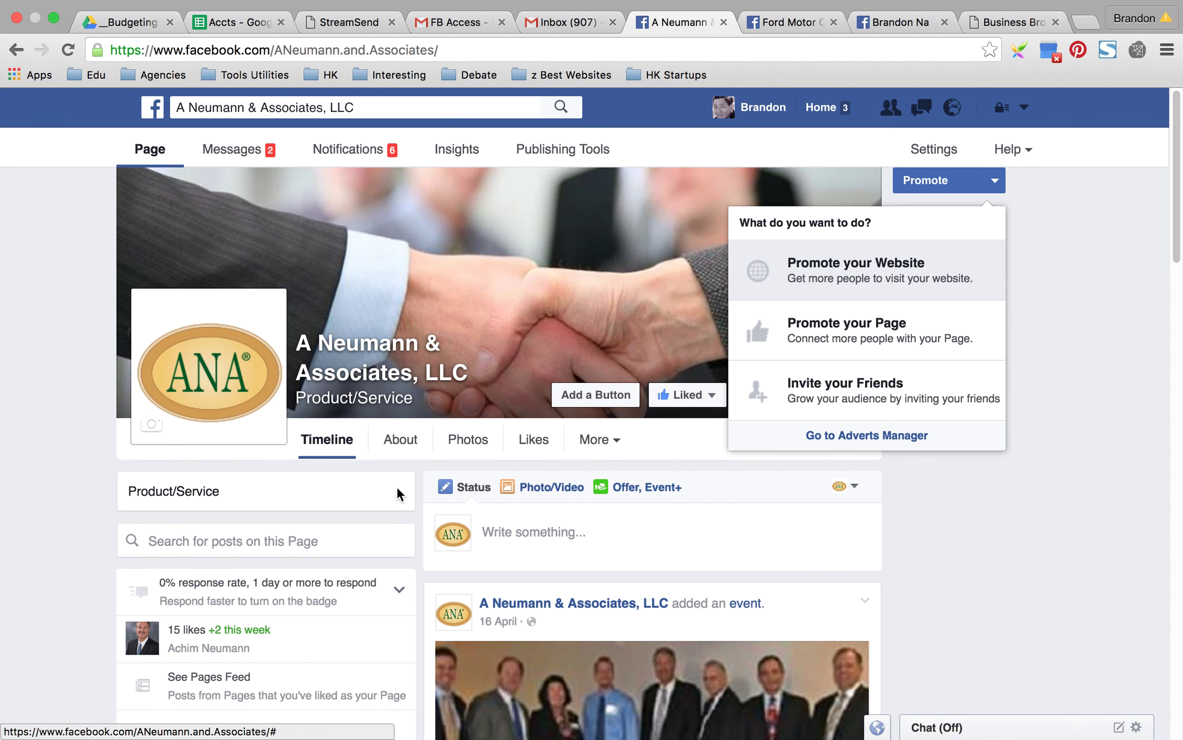
pyautogui.click(949, 153)
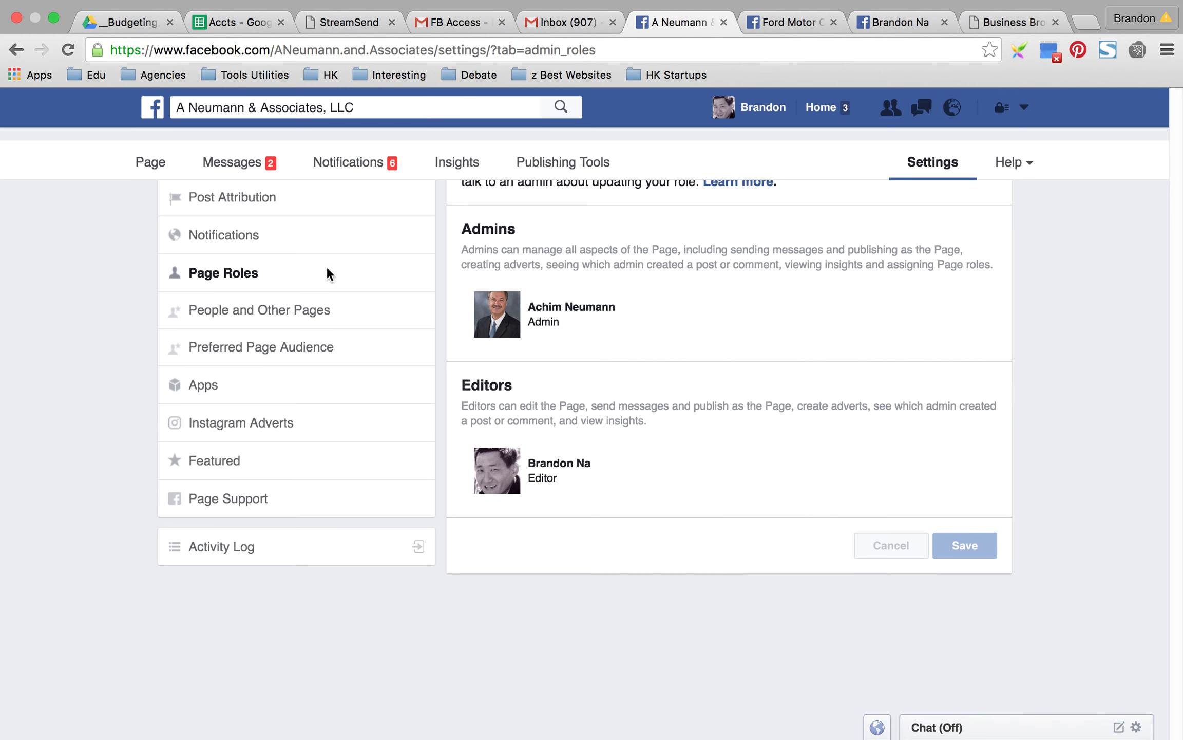
pyautogui.click(242, 274)
pyautogui.click(941, 168)
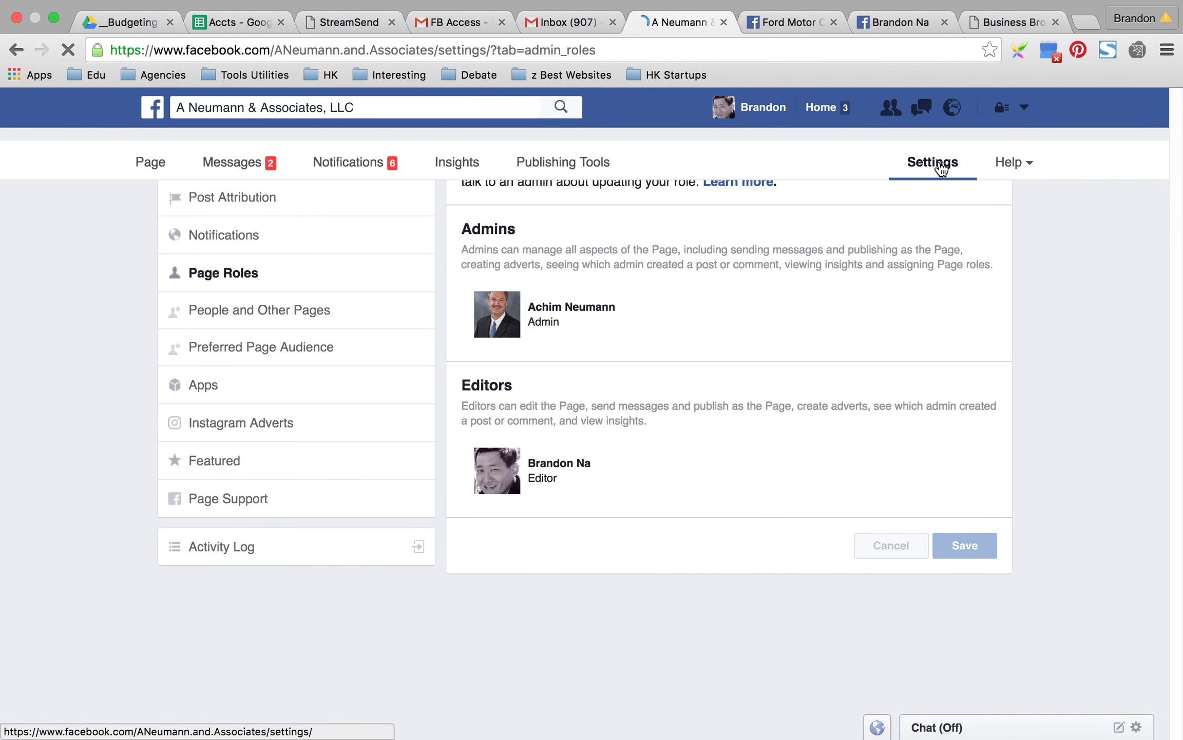